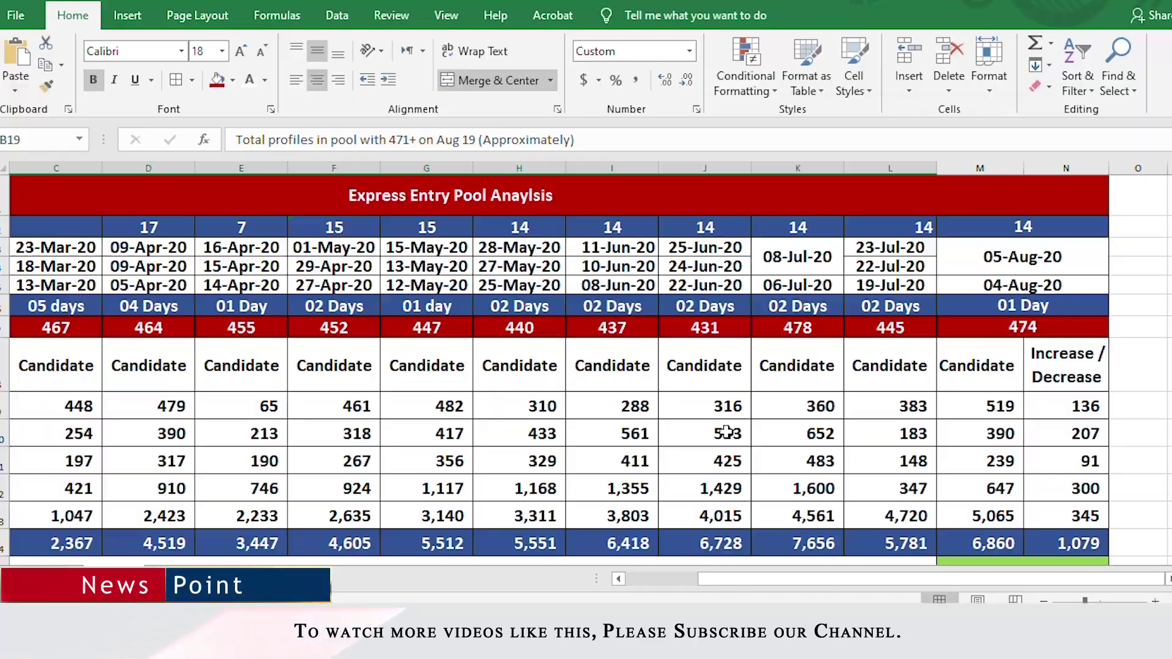
- Examine the Aug 5 draw's candidate counts in M9 and M11 of the Express Entry pool table
mouse_move(763, 578)
mouse_down()
mouse_move(725, 583)
mouse_move(763, 578)
mouse_up()
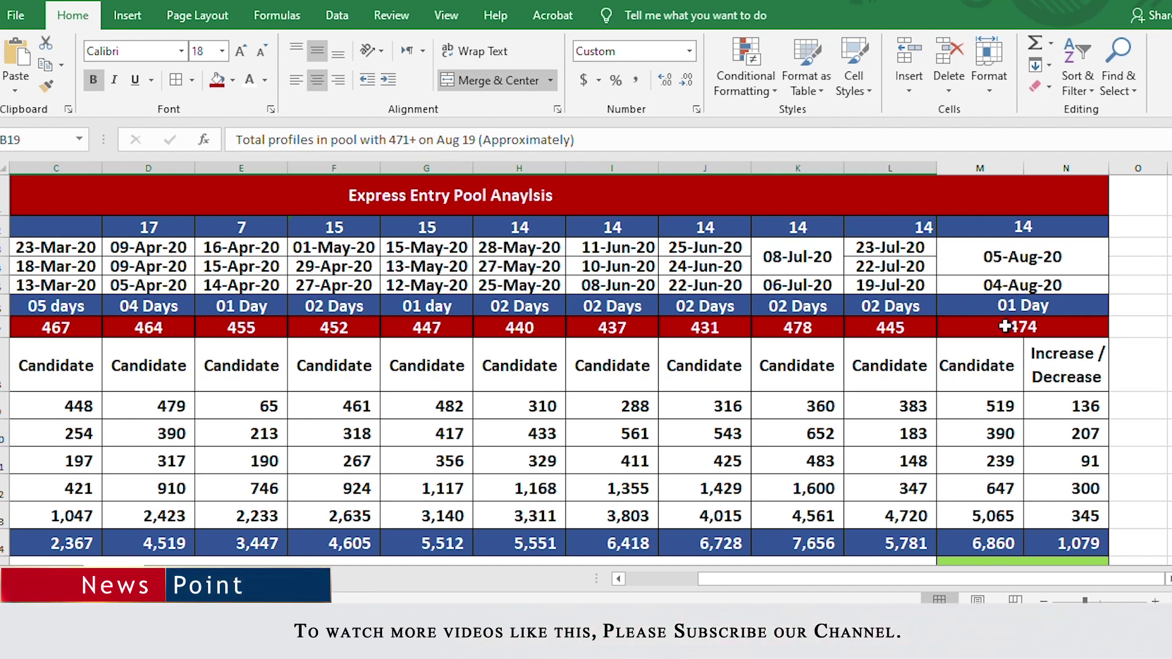
click(977, 403)
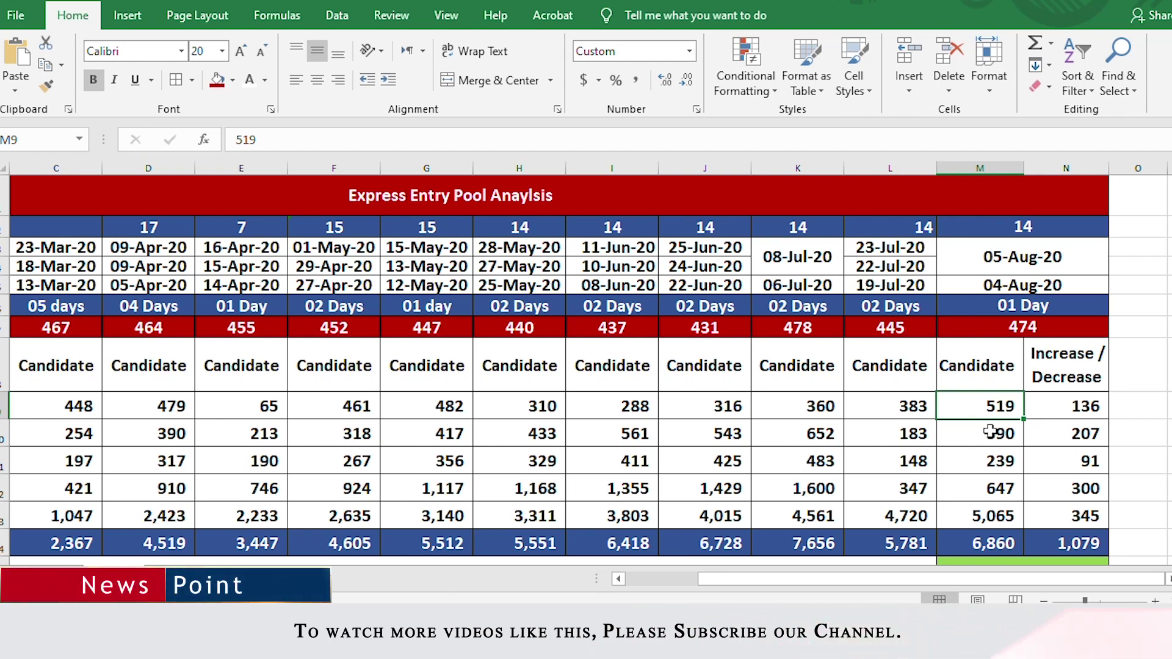
click(998, 464)
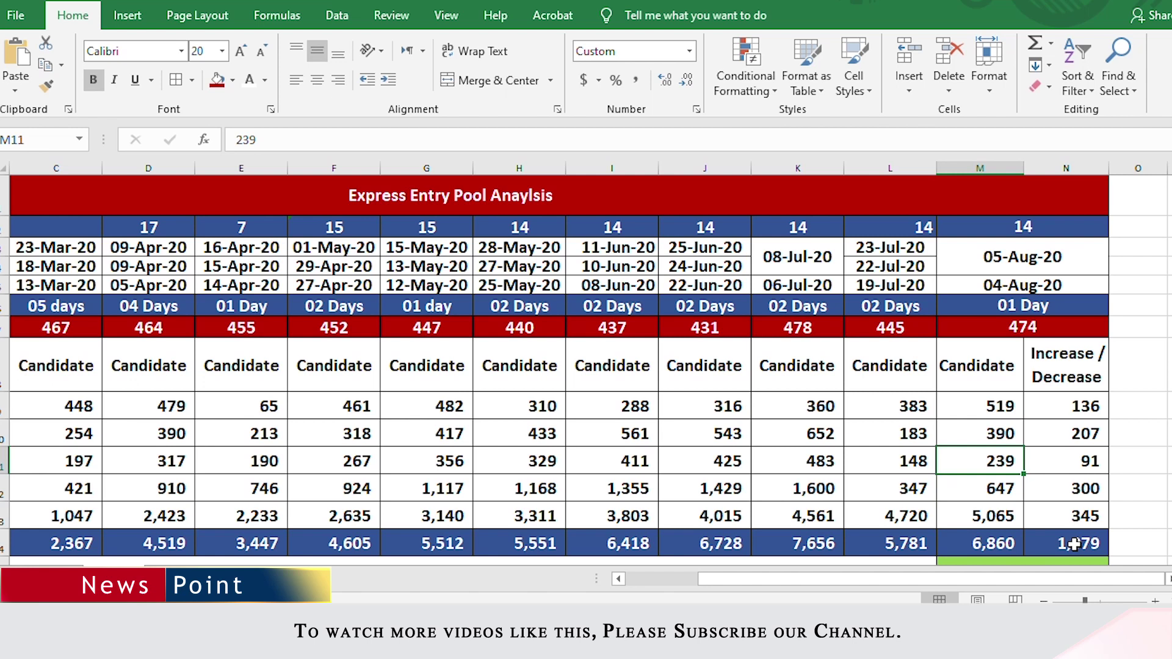
- Examine the Aug 5 ITA count, the M14 candidate total and the 471+ profile rows in M15 to M17
scroll(1072, 538, down, 2)
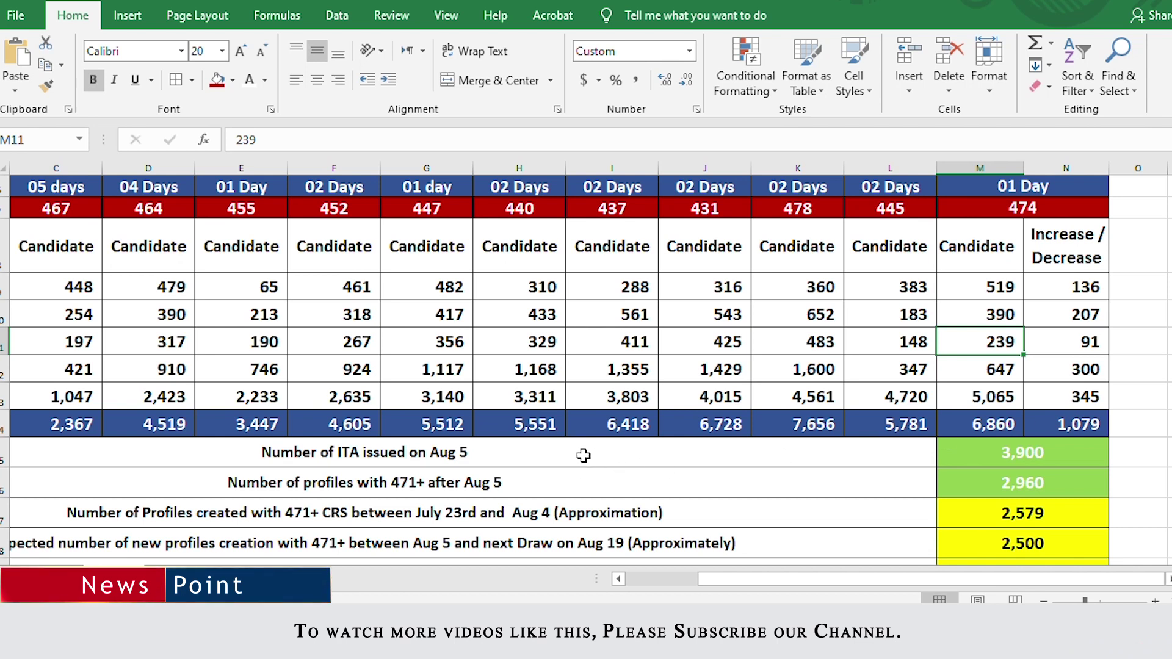
click(508, 459)
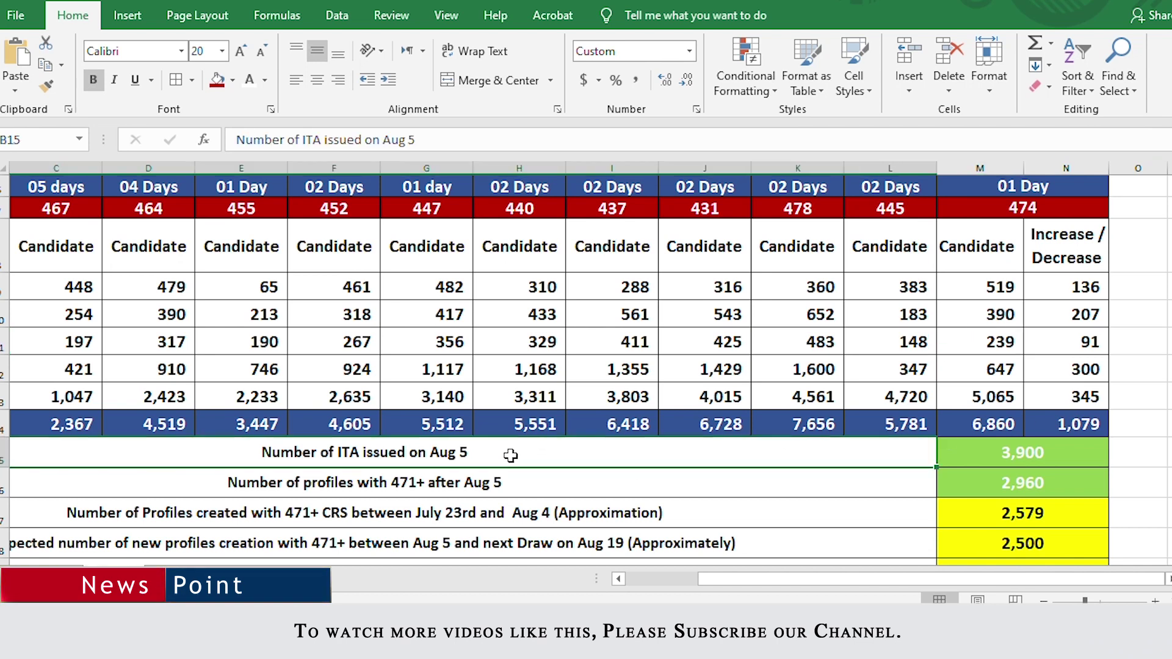
click(986, 454)
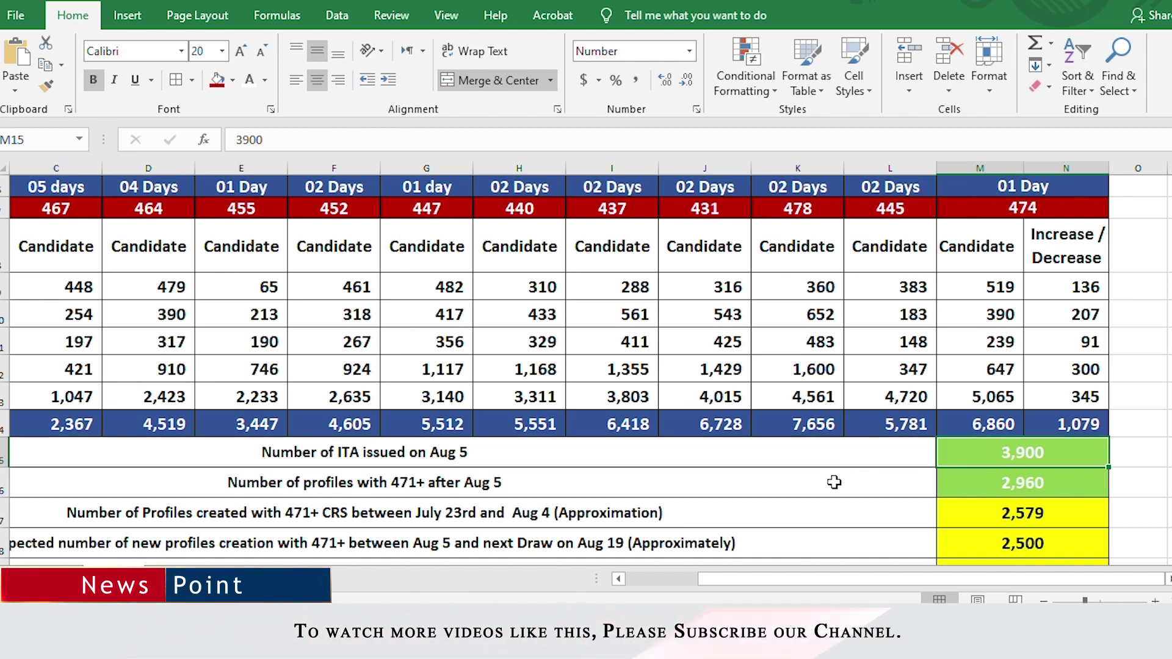
click(1004, 426)
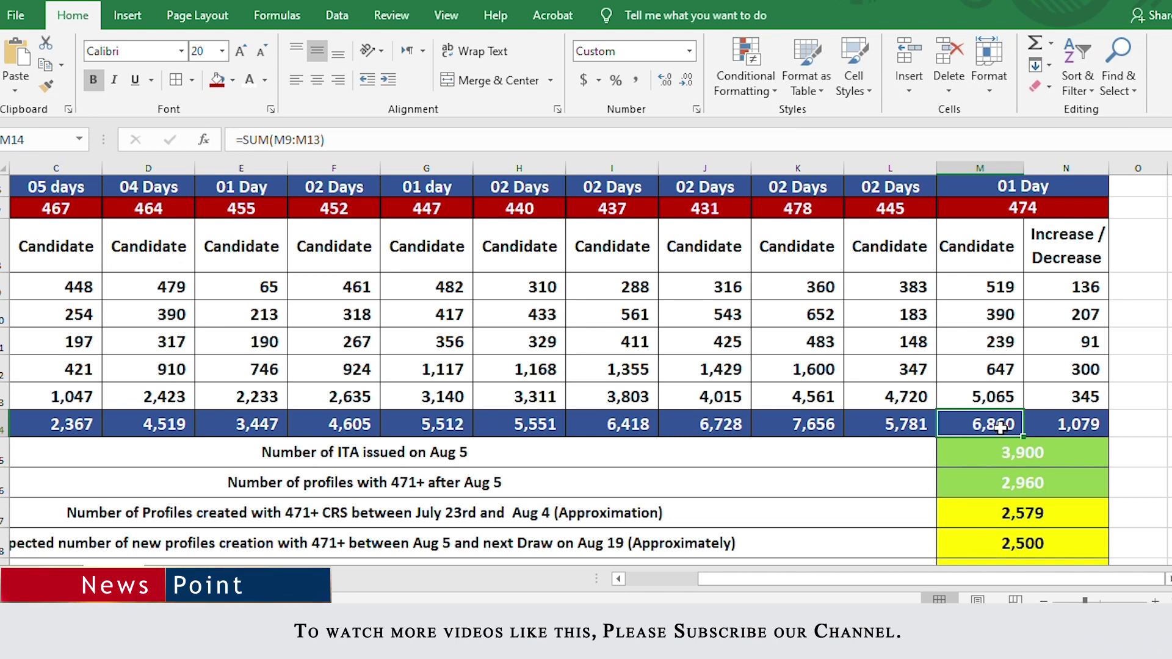
click(998, 486)
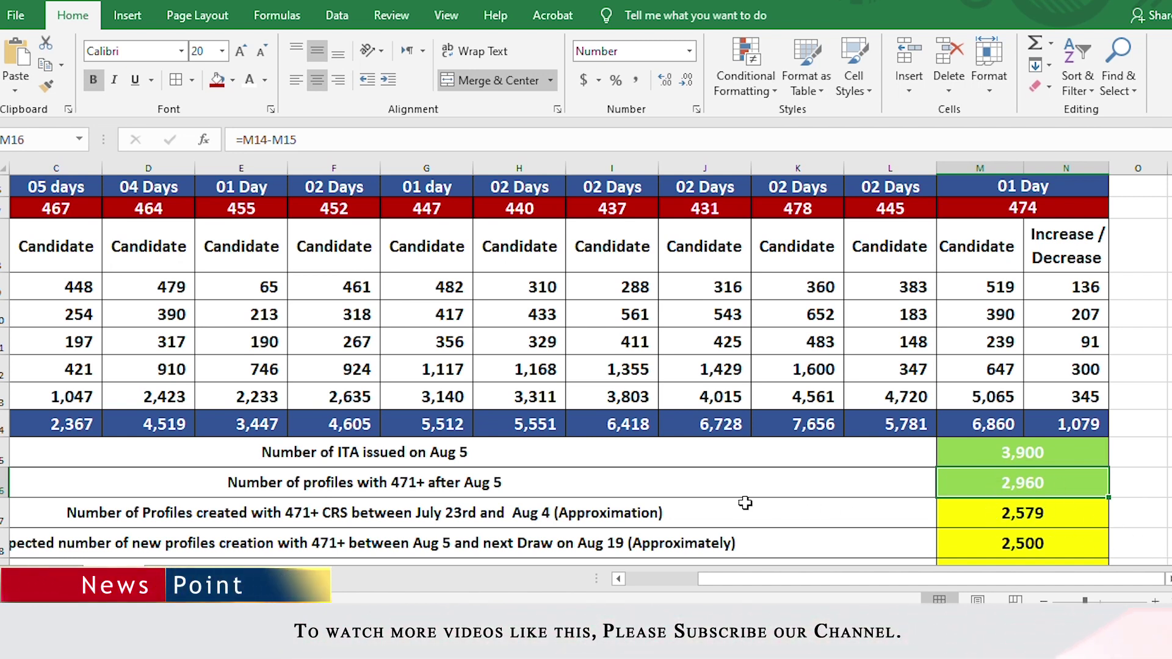
key(Down)
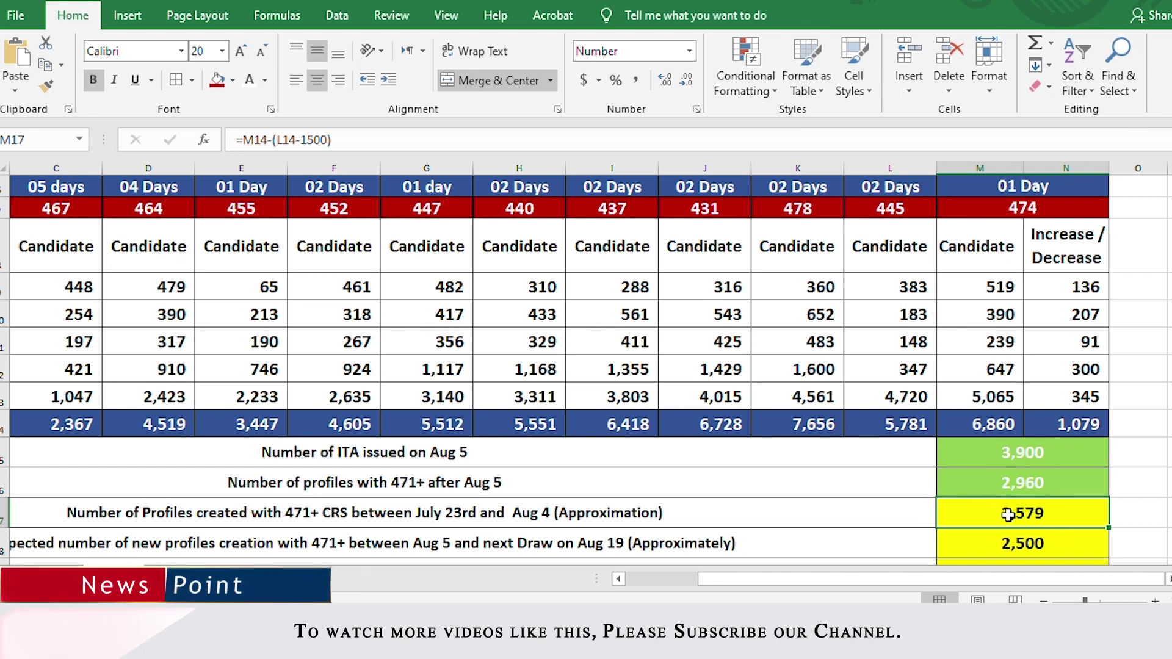
- Review the expected new profiles, the total 471+ profiles for Aug 19 and the FSW cut-off row against the M14 total
click(1002, 544)
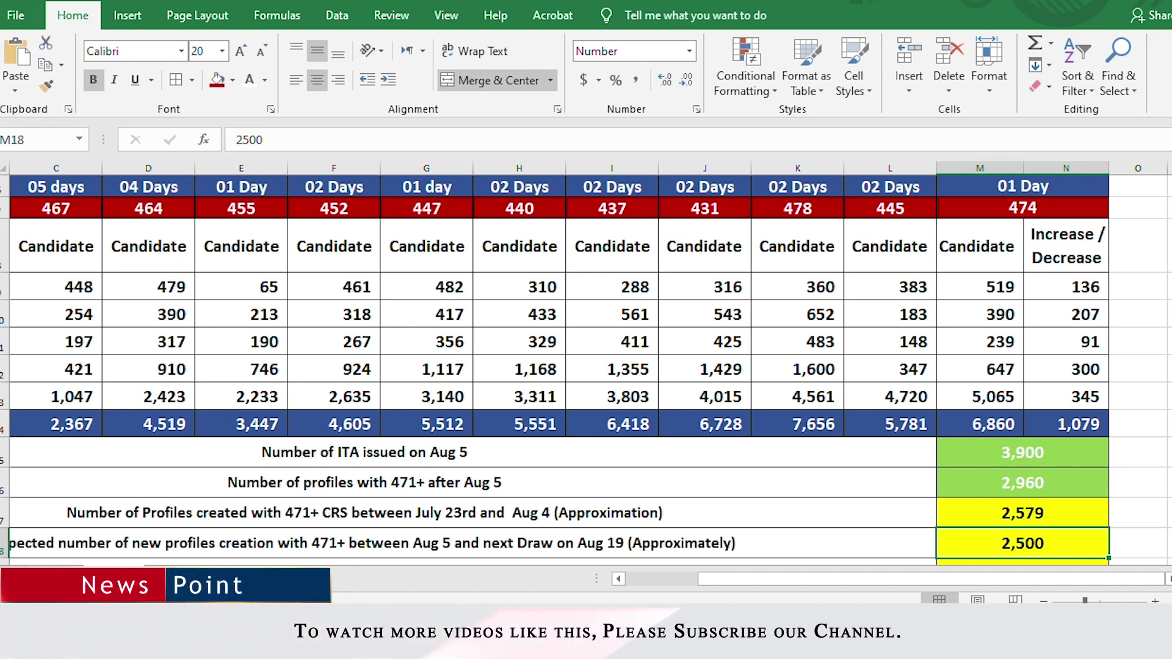
scroll(586, 366, down, 1)
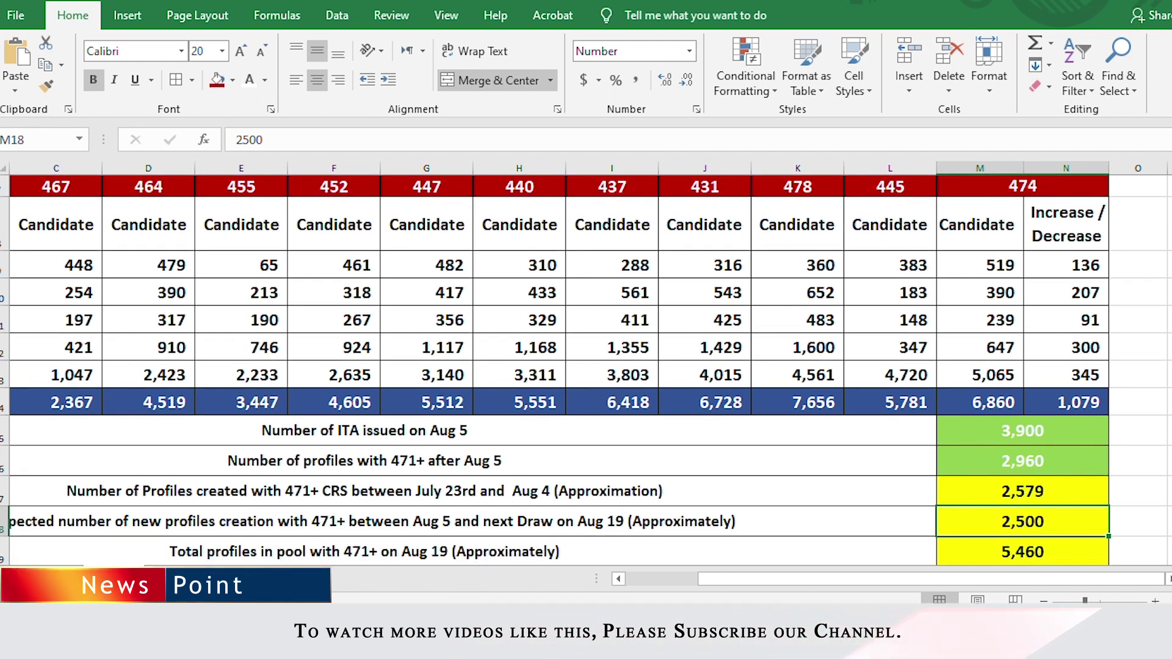
scroll(586, 415, down, 1)
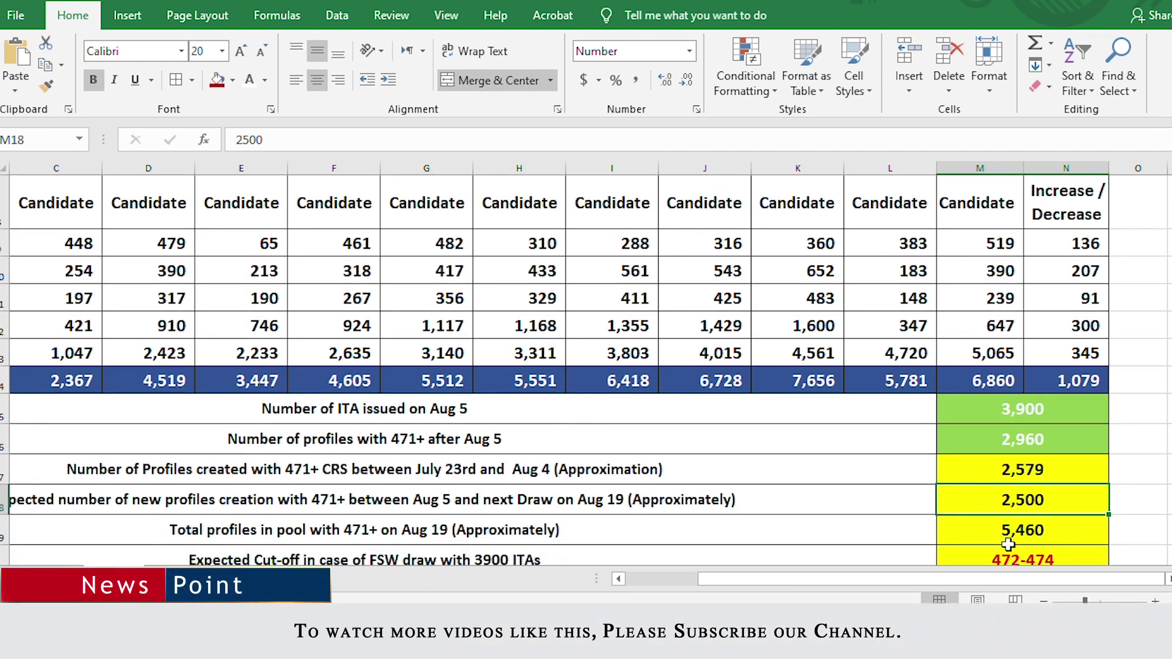
click(1054, 530)
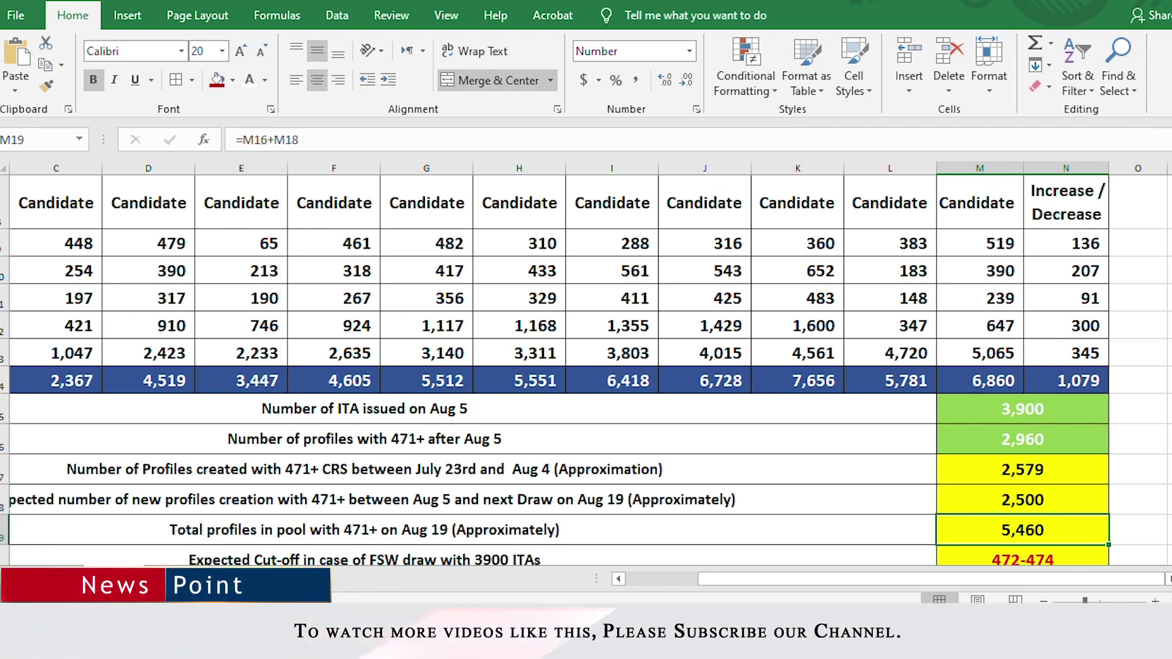
scroll(1055, 530, down, 1)
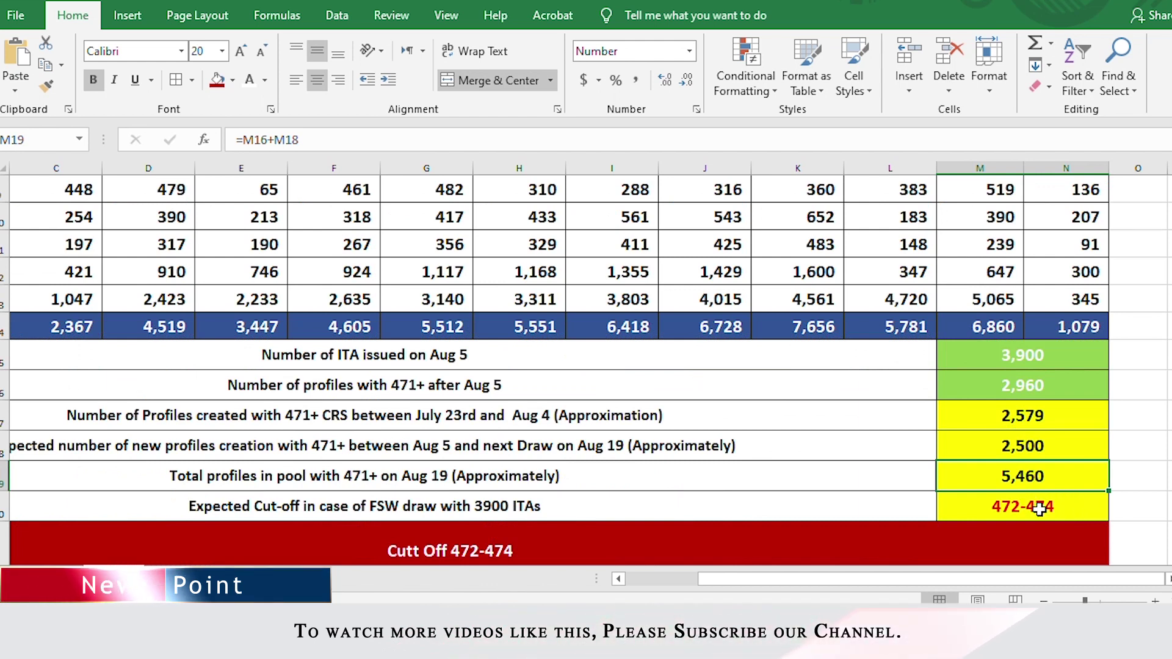
click(995, 324)
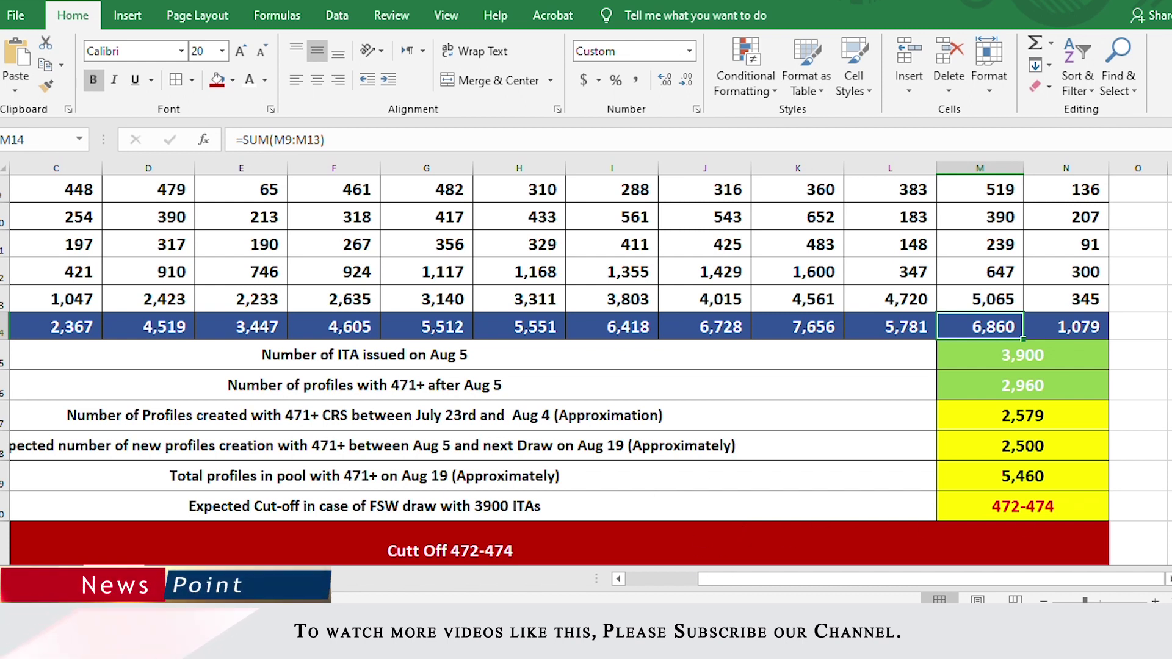
- Highlight the candidate counts in L23, L25 and L27 of the lower score table with a light gold fill
scroll(586, 366, down, 2)
scroll(1166, 535, down, 3)
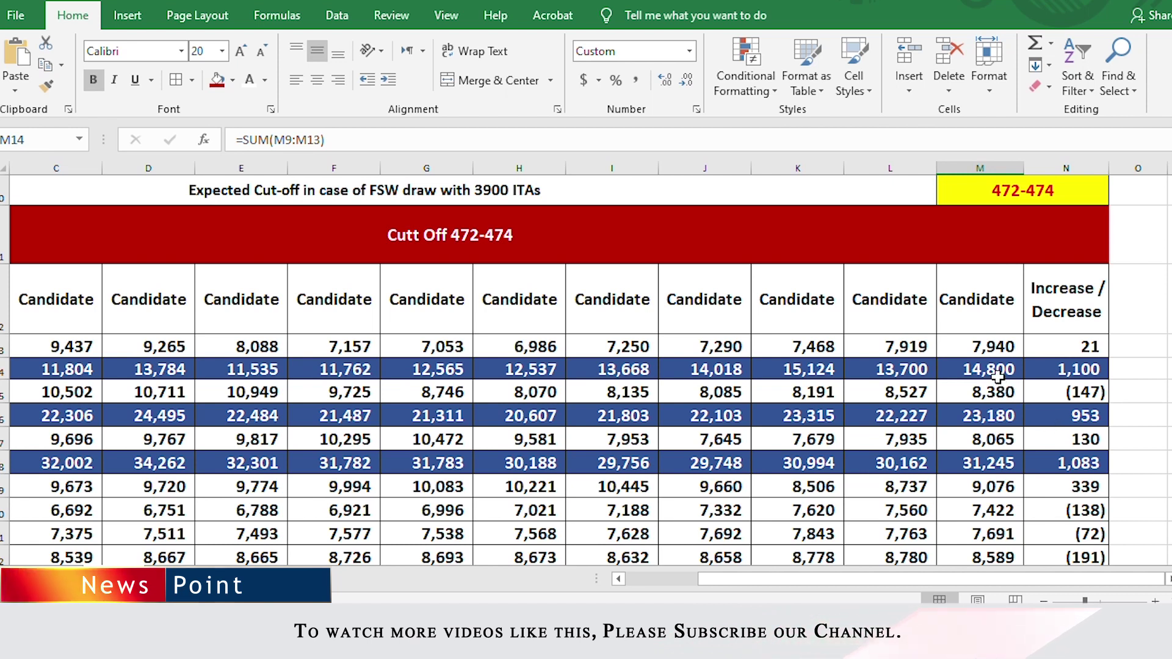
key(Left)
key(Down)
key(Down)
key(Down)
key(Down)
key(Down)
key(Down)
key(Down)
key(Down)
key(Down)
key(Down)
key(Down)
key(Down)
key(Down)
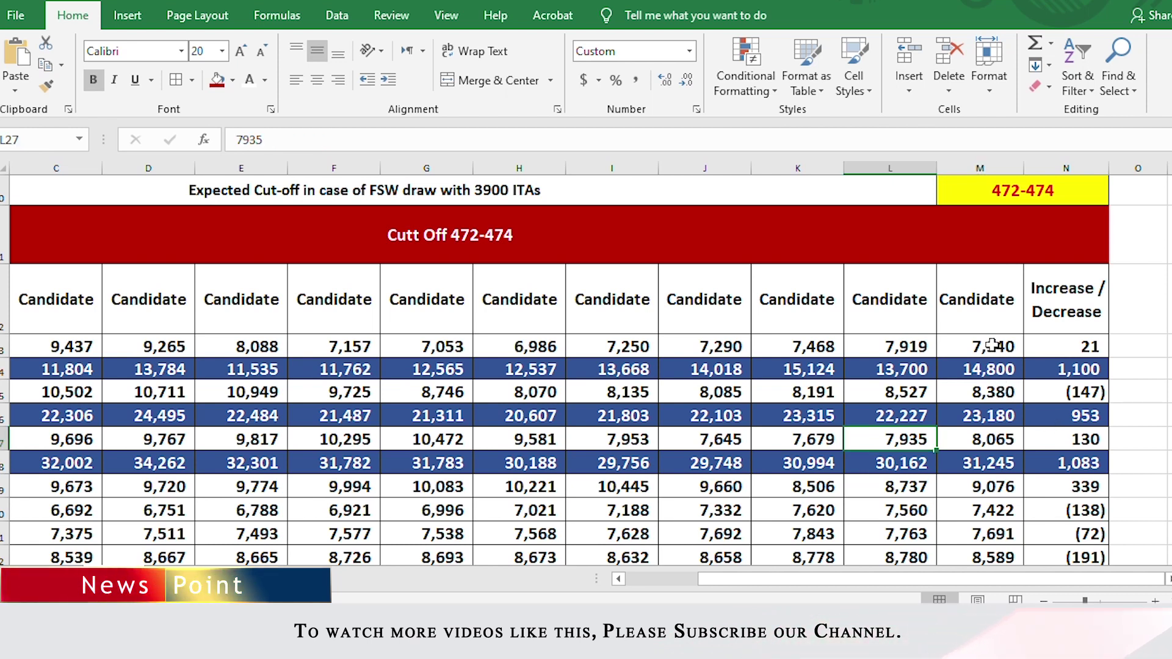
click(907, 344)
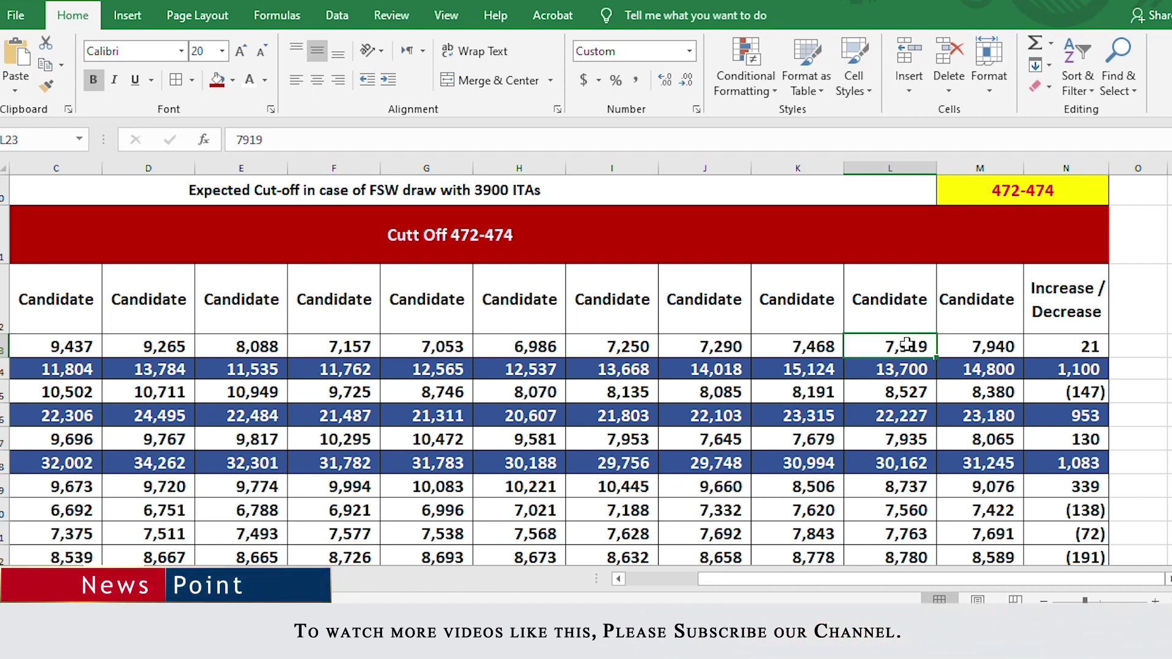
ctrl+click(903, 394)
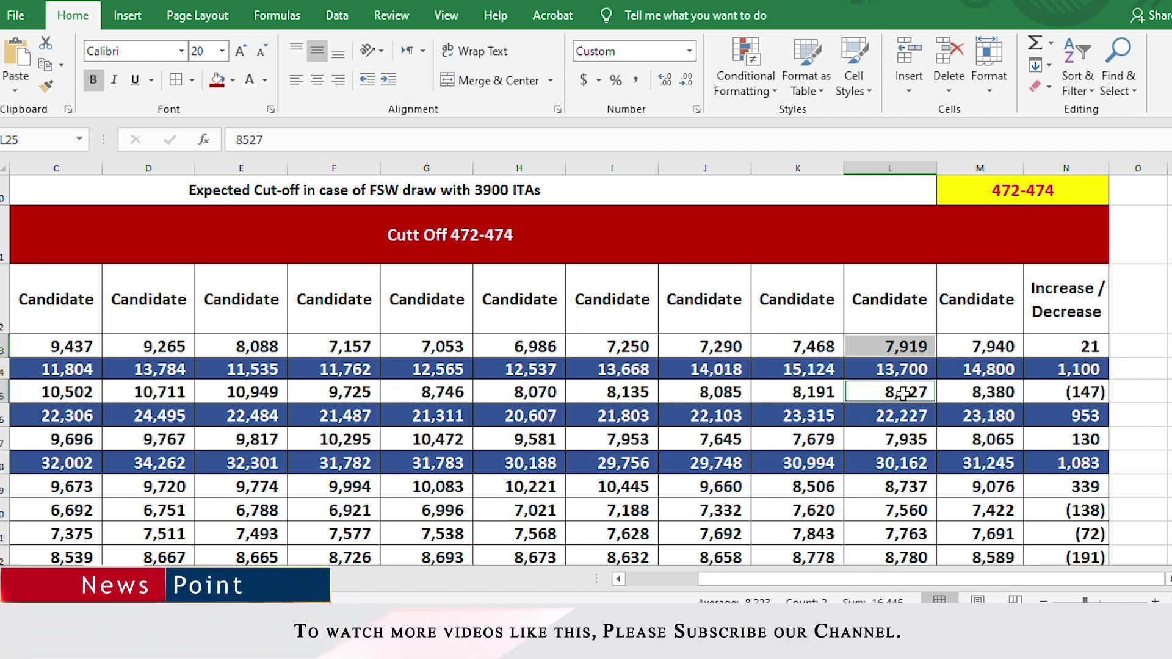
ctrl+click(899, 440)
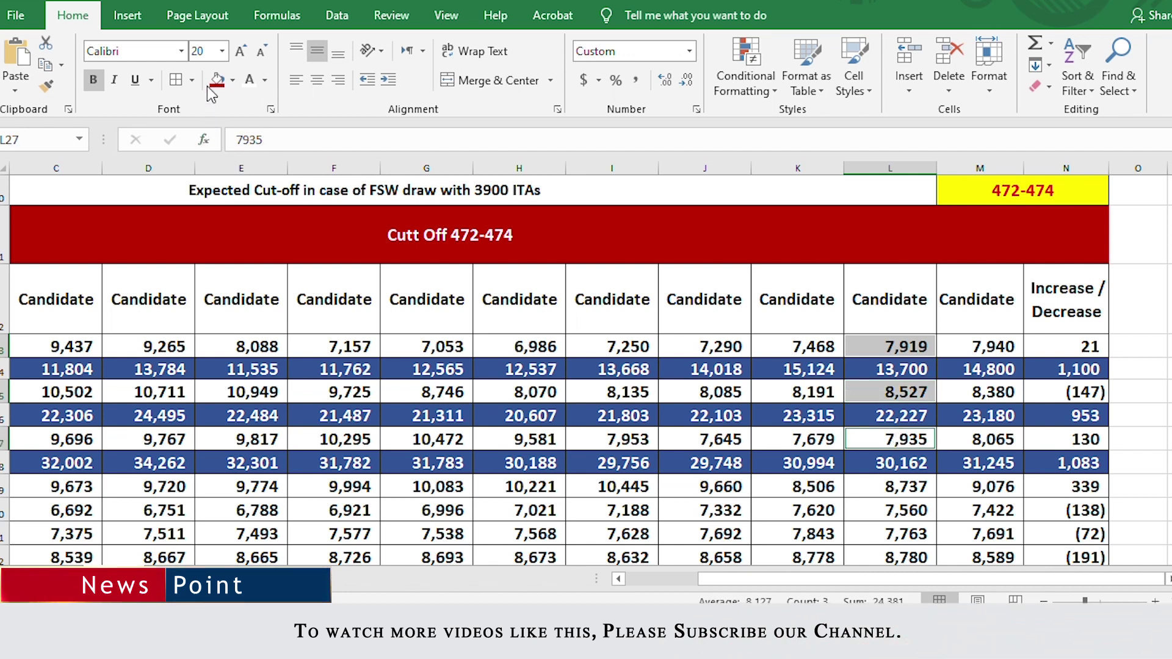
click(232, 80)
click(263, 134)
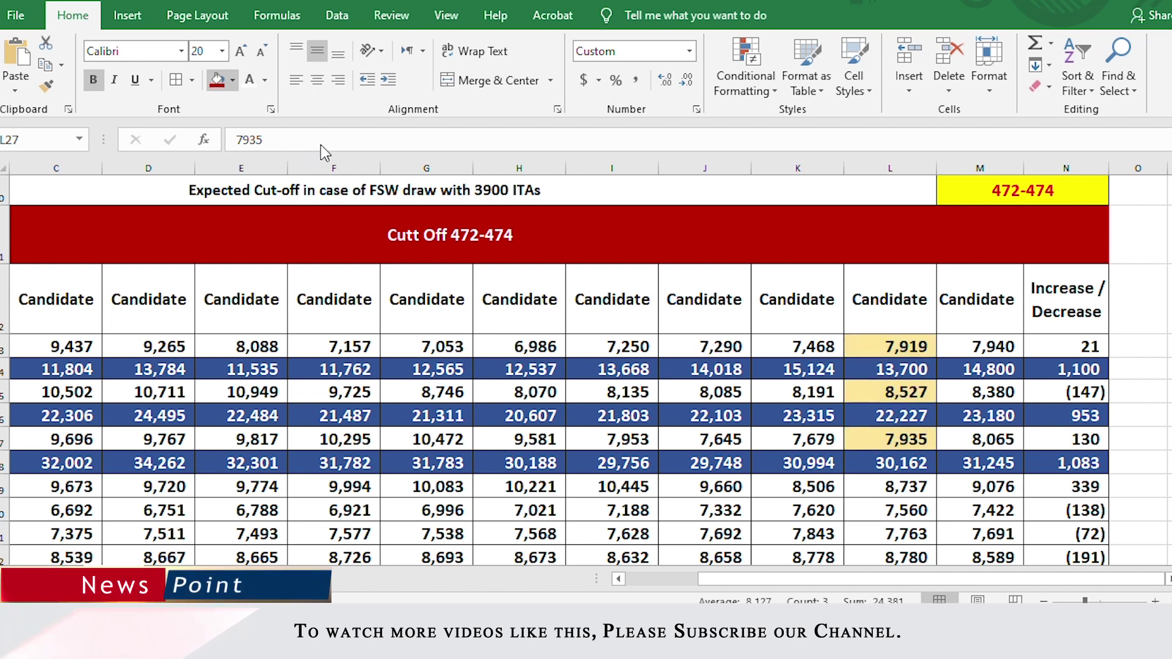
- Examine the Increase / Decrease values in N23 to N25 and the 441+ profile summary rows below the table
click(1074, 369)
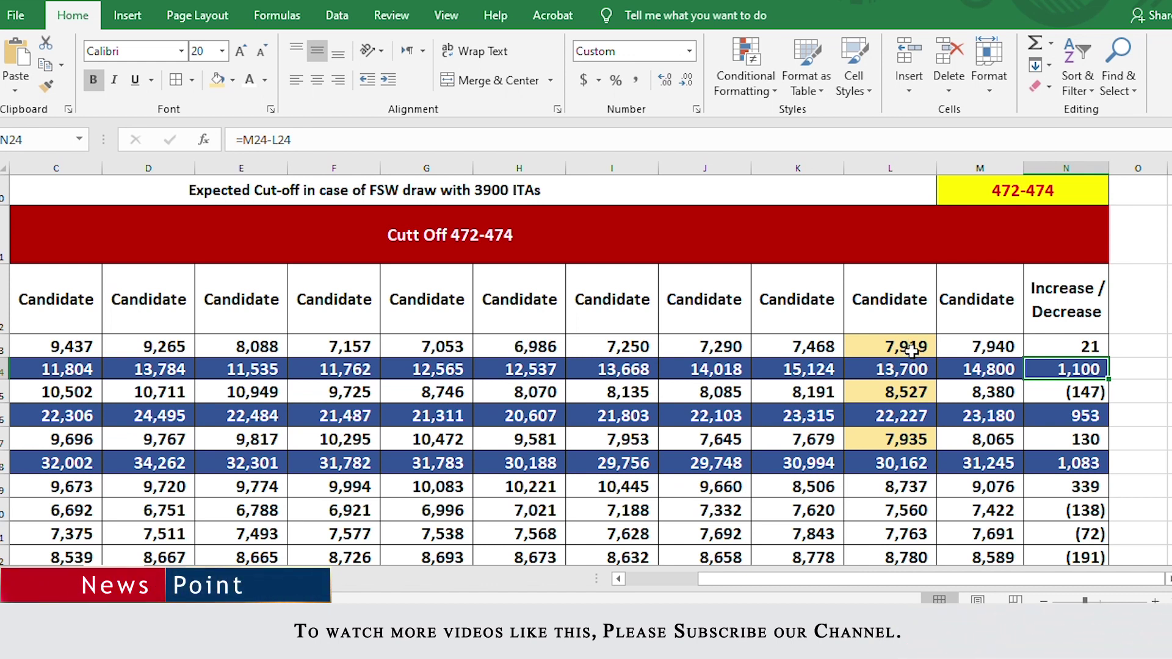
click(1079, 349)
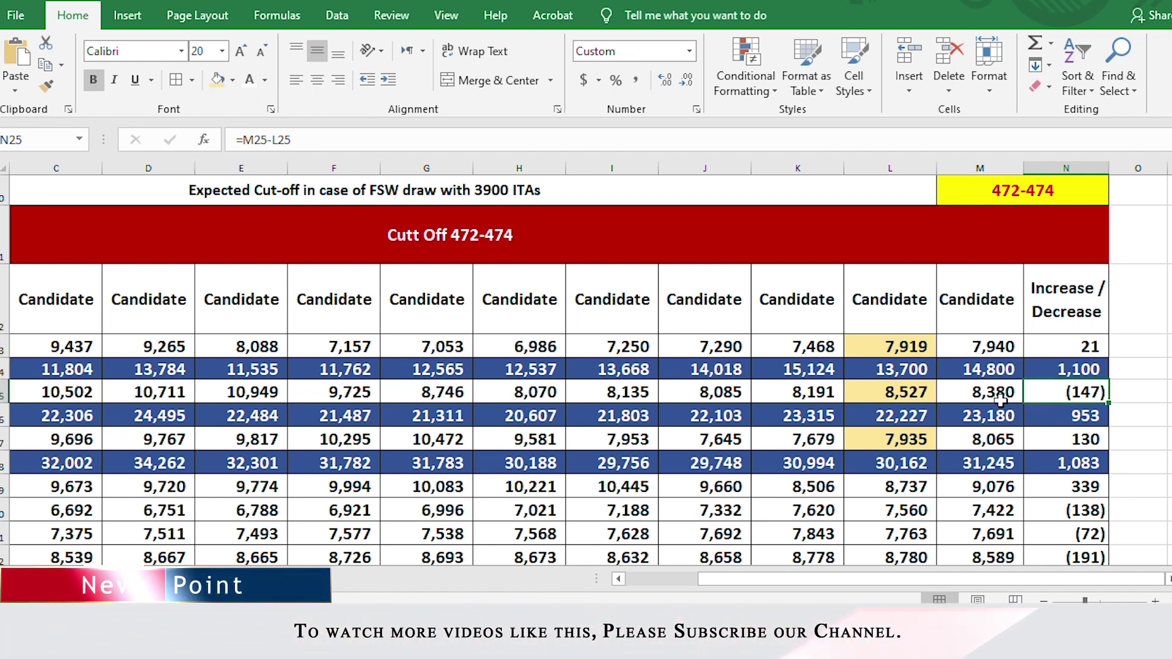
click(1098, 395)
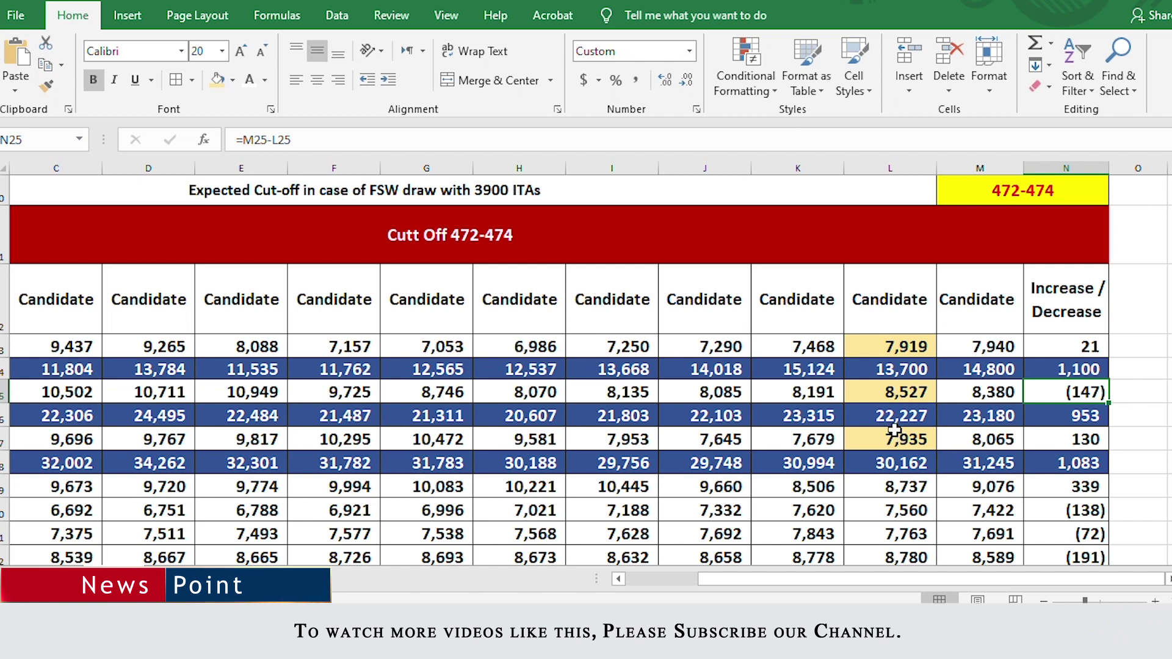
scroll(938, 447, down, 3)
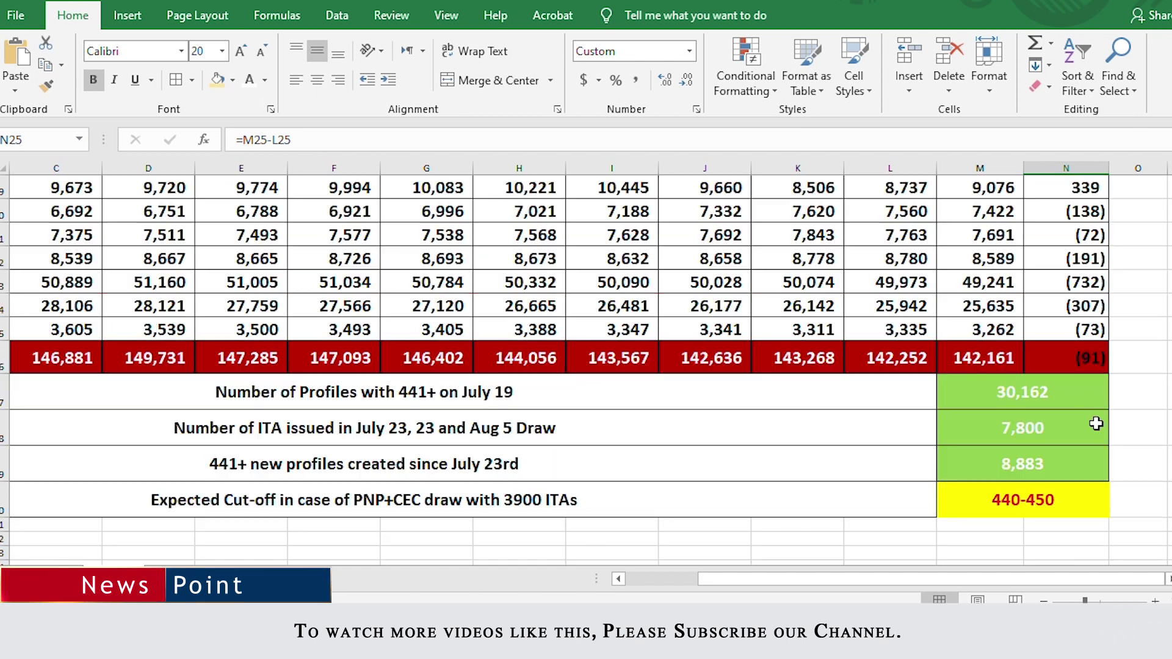